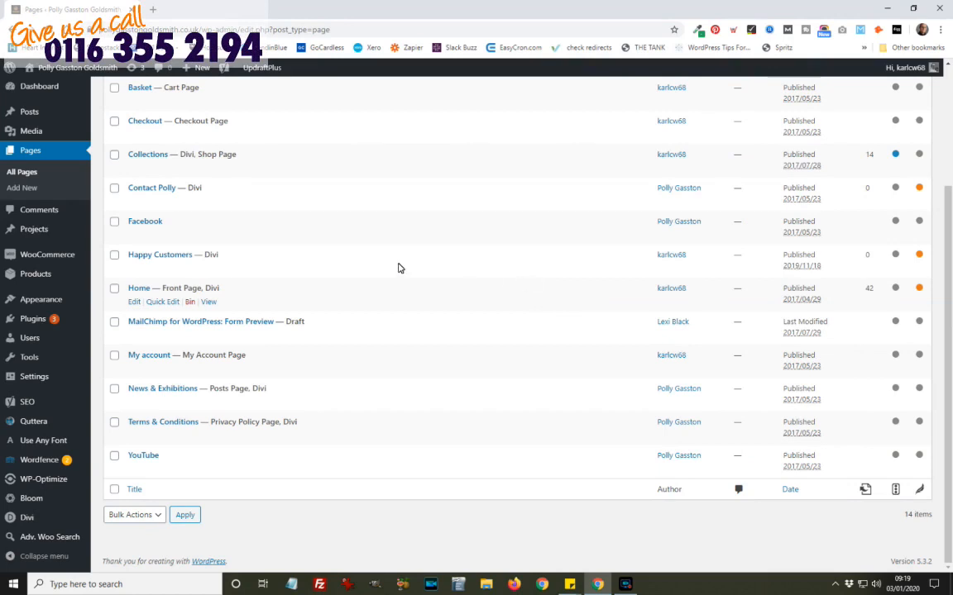
Step: Open the Happy Customers page from the All Pages list in the editor
scroll(385, 259, up, 1)
scroll(384, 259, up, 4)
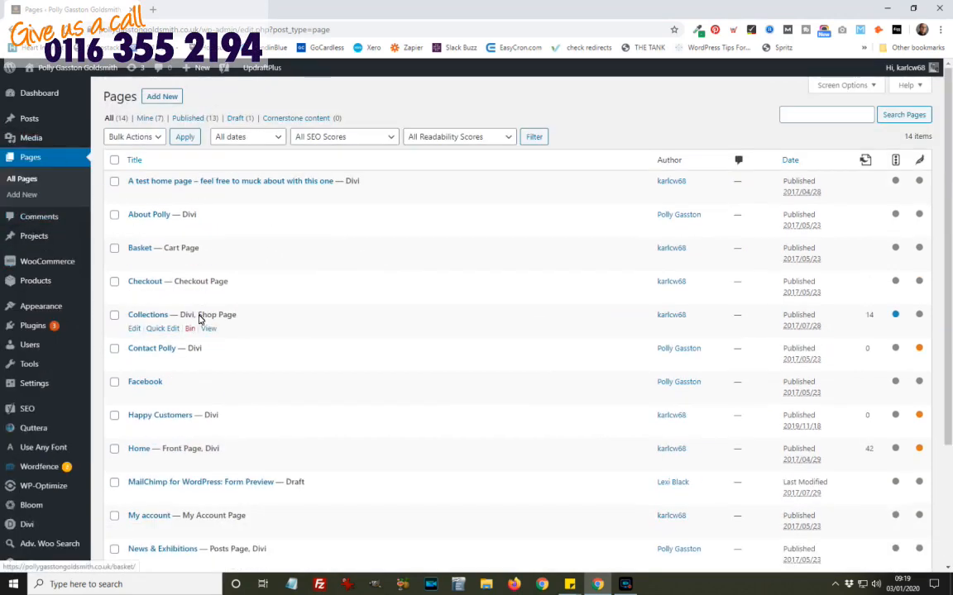
click(181, 417)
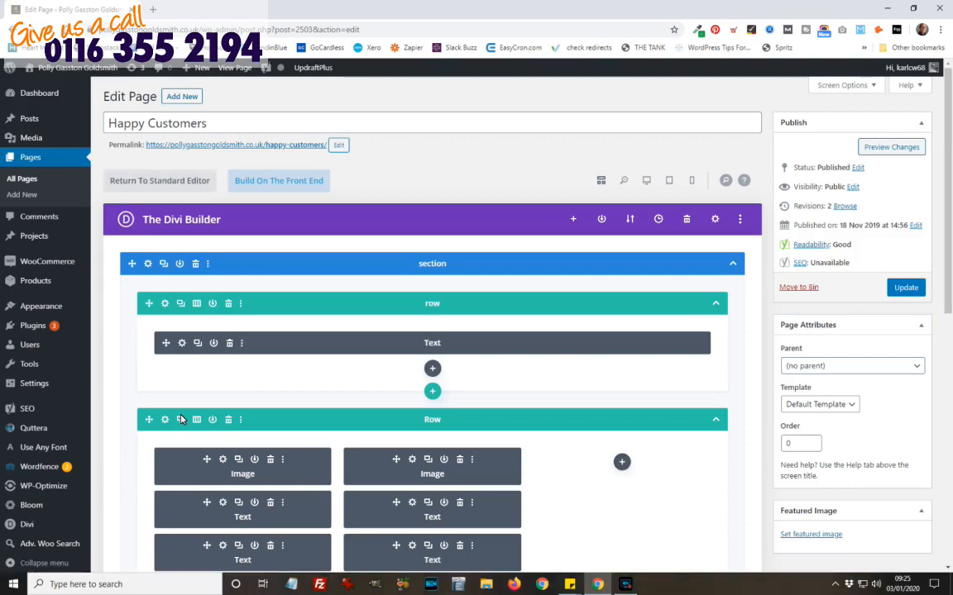
Step: Launch the Divi front-end visual builder and scroll down to the testimonial cards
click(287, 184)
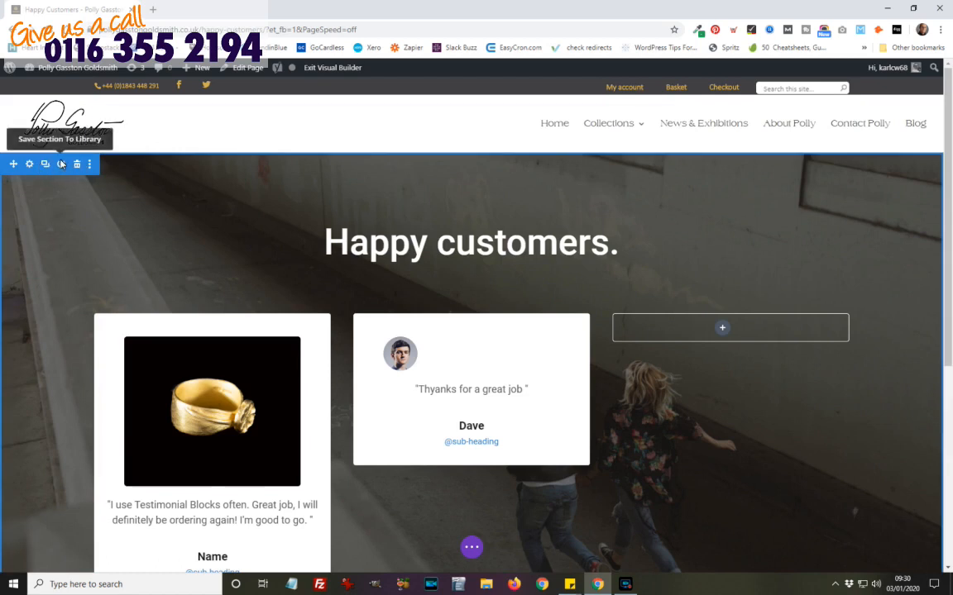
mouse_move(307, 245)
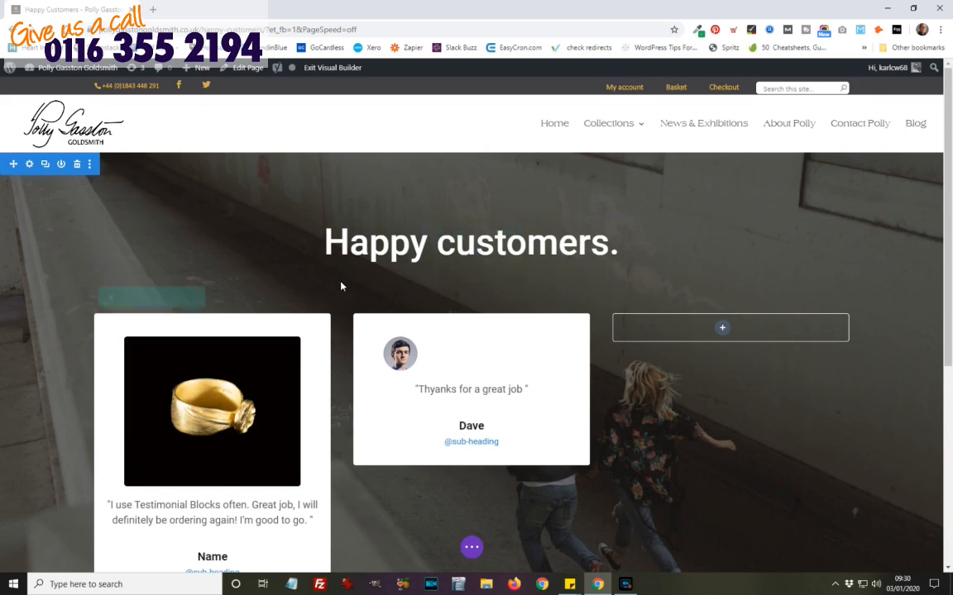
scroll(339, 286, down, 2)
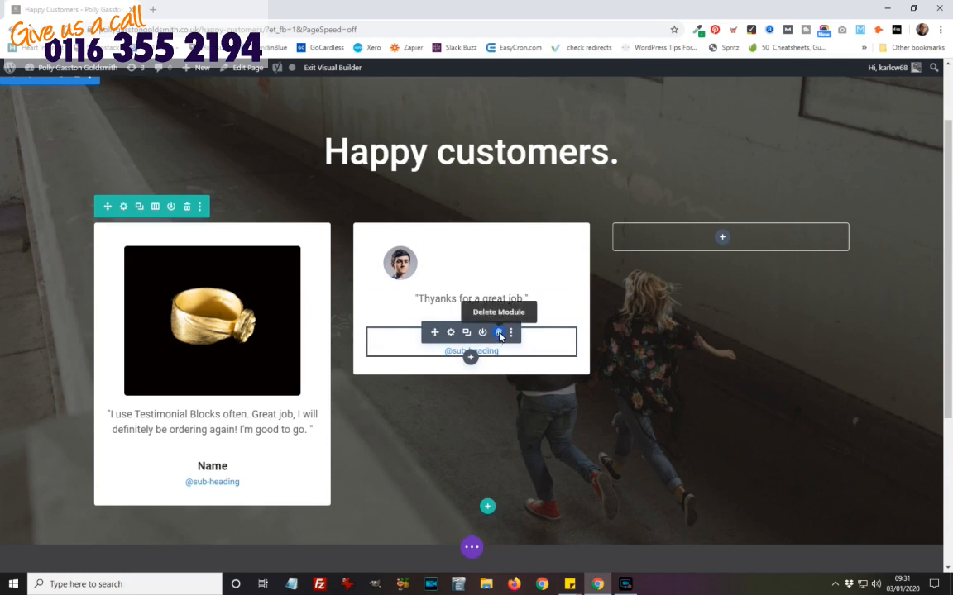
Step: Delete the name, quote and avatar image modules from the middle testimonial card
click(499, 334)
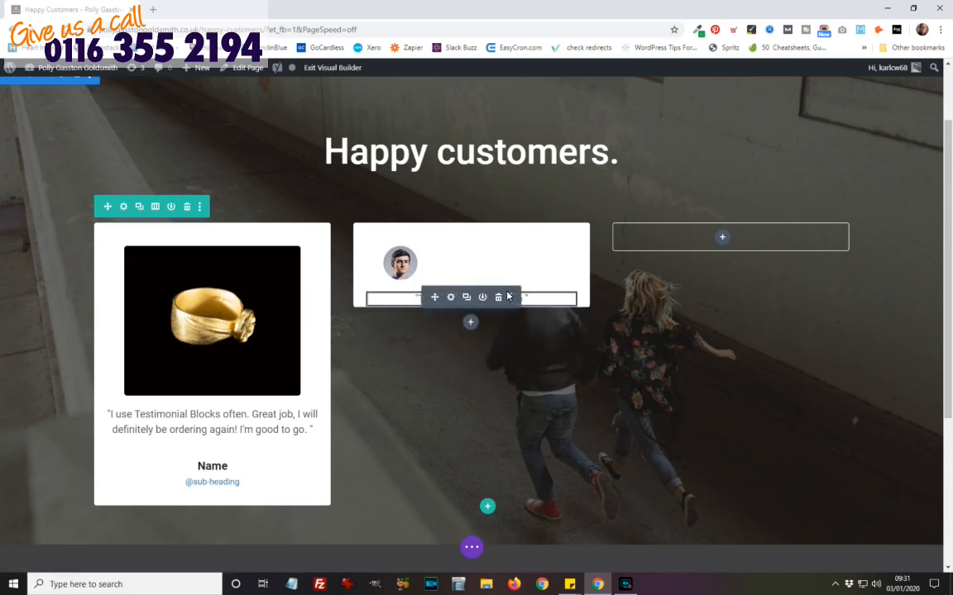
click(499, 297)
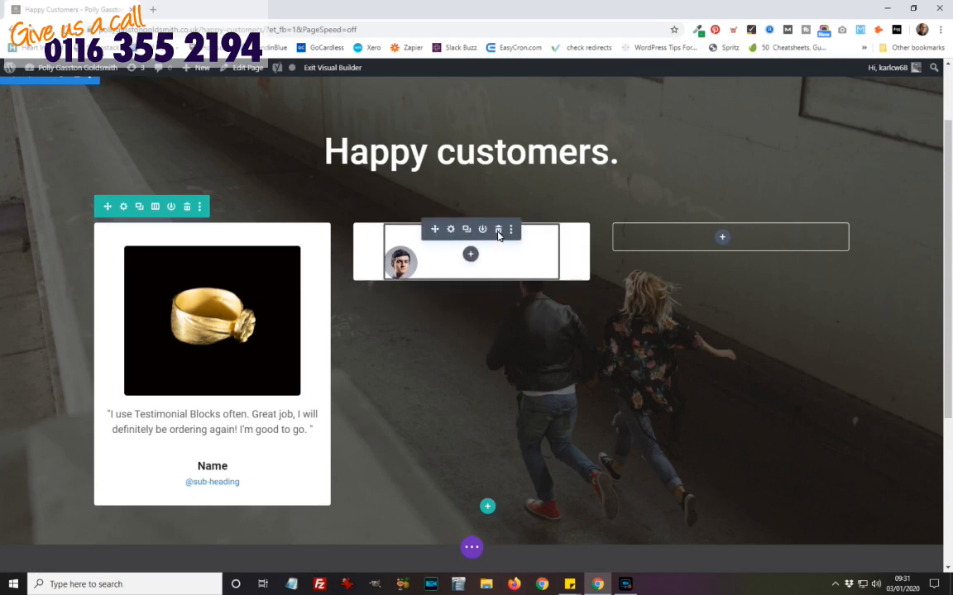
click(498, 229)
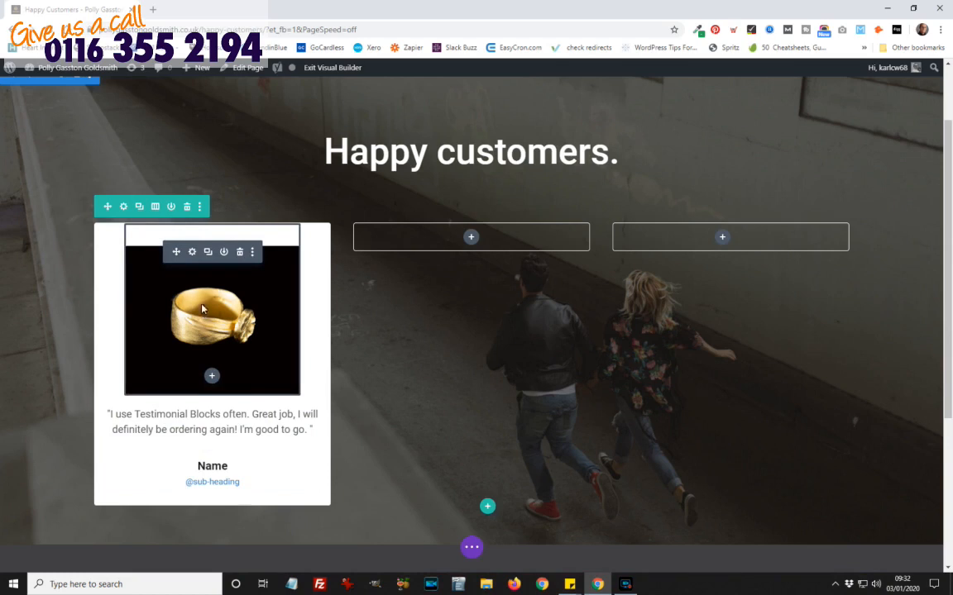
Step: Duplicate the first card's ring image, quote and Name sub-heading into the second column
click(208, 253)
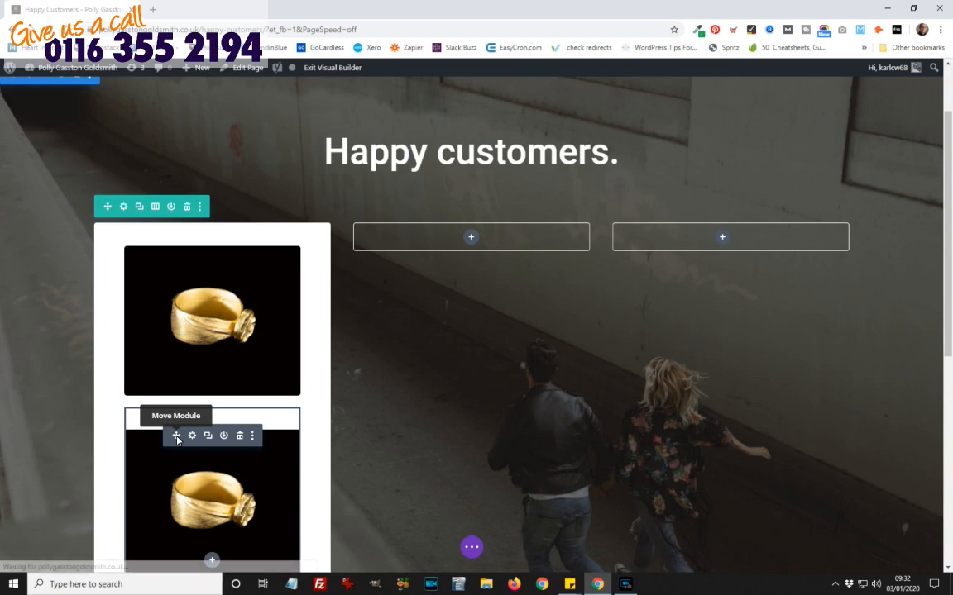
drag(177, 437, 462, 244)
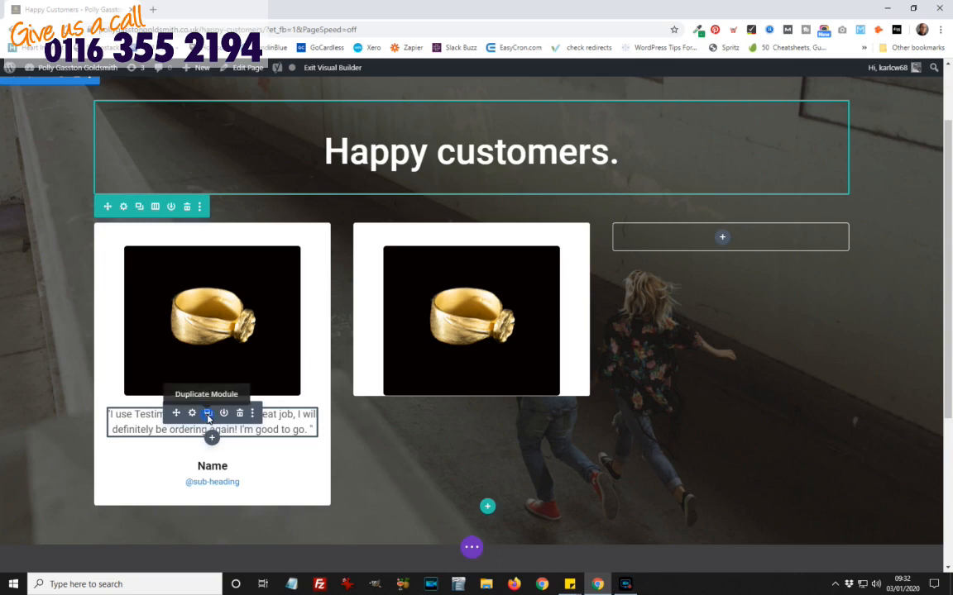
click(208, 413)
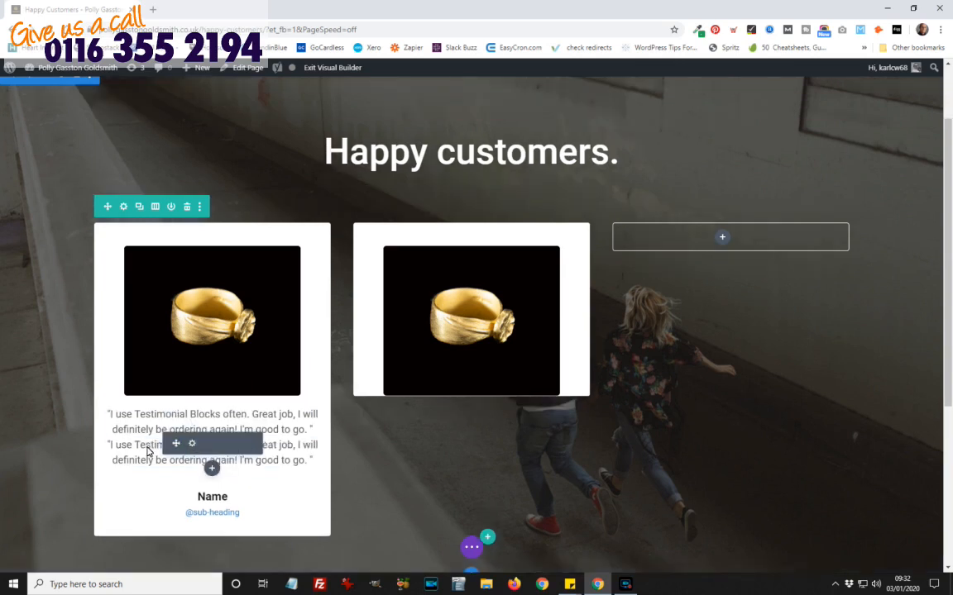
drag(175, 445, 432, 400)
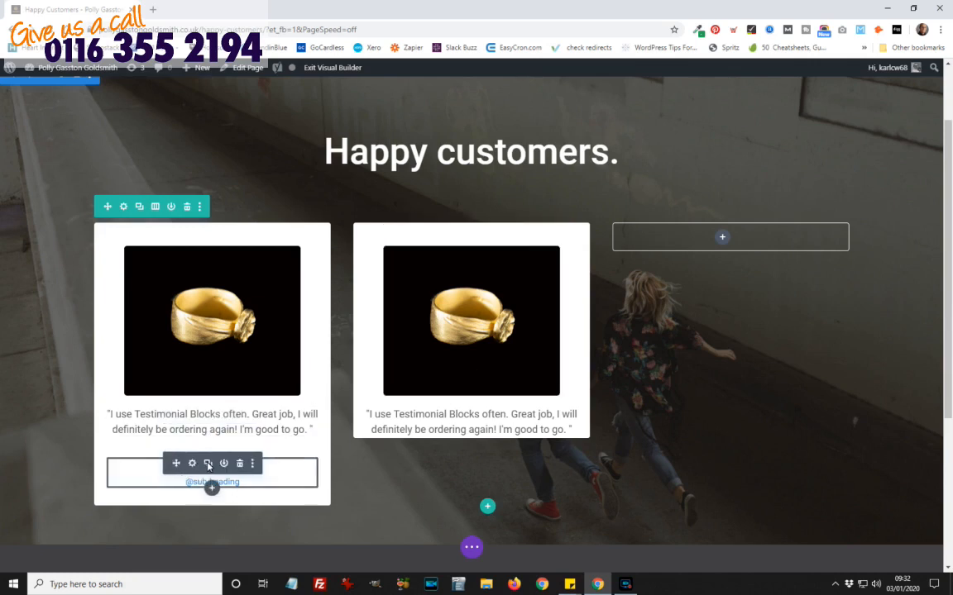
click(208, 465)
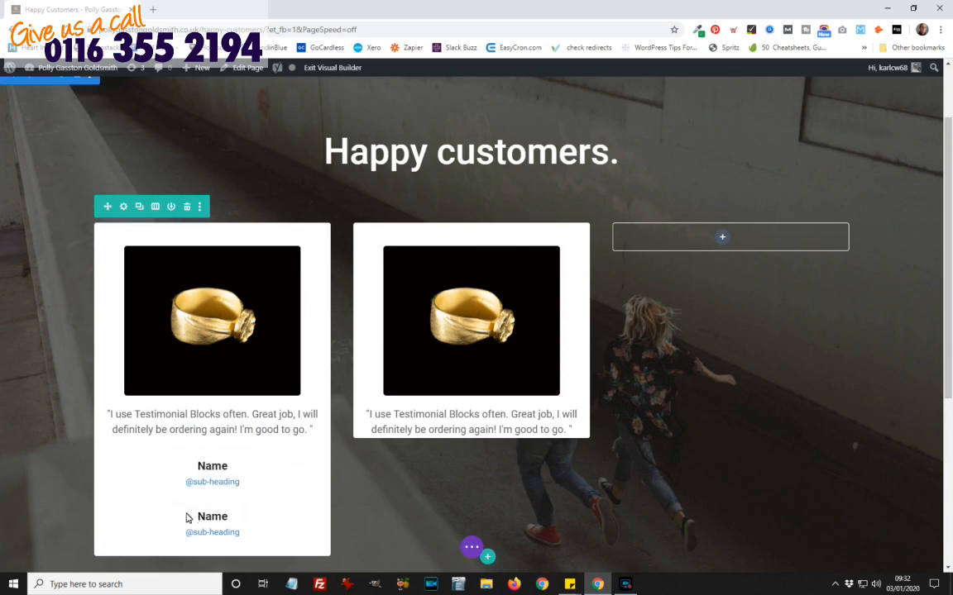
drag(174, 518, 418, 455)
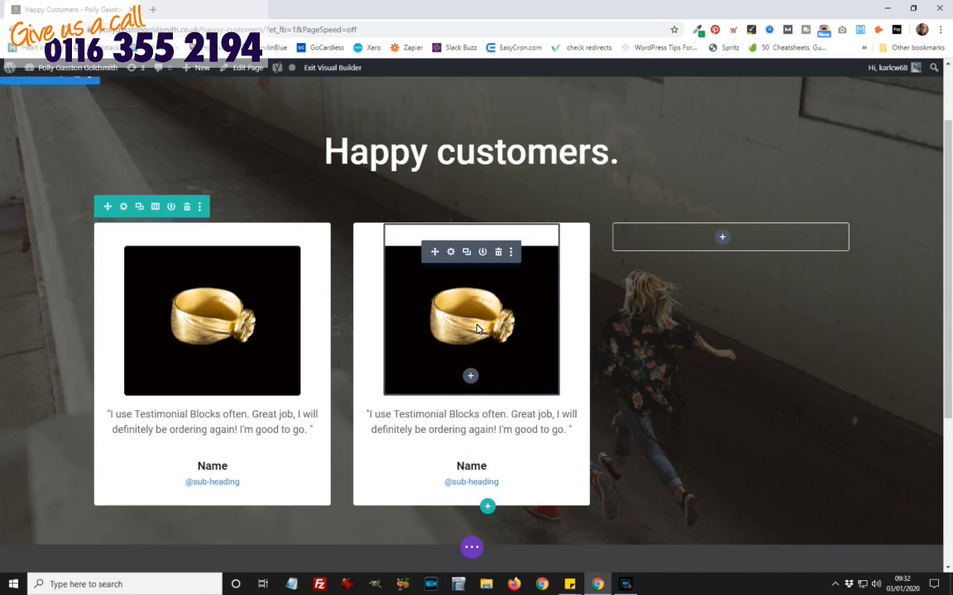
Step: Replace the second card's ring photo with the NAE104-back.jpg earrings image and save
click(452, 252)
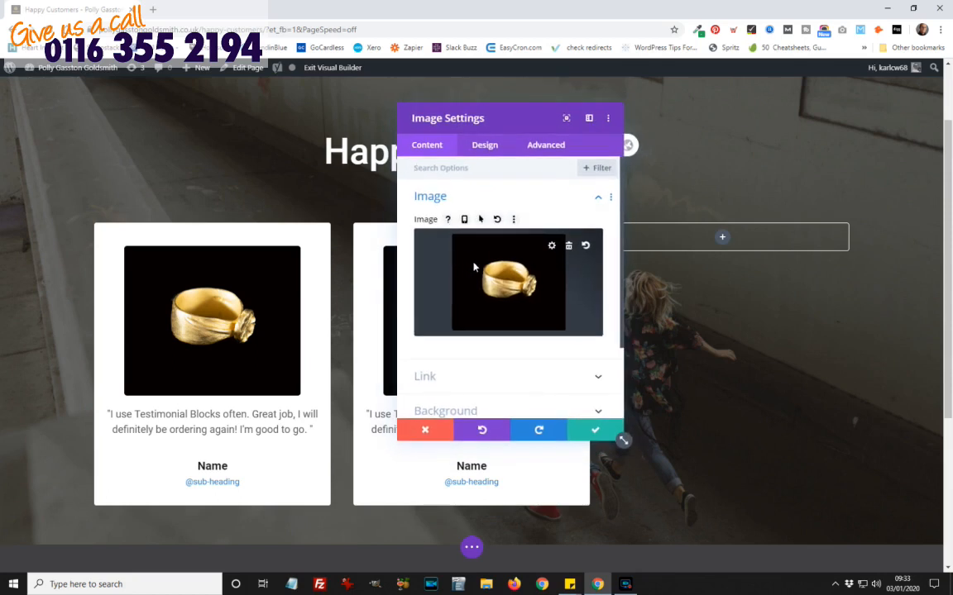
click(520, 278)
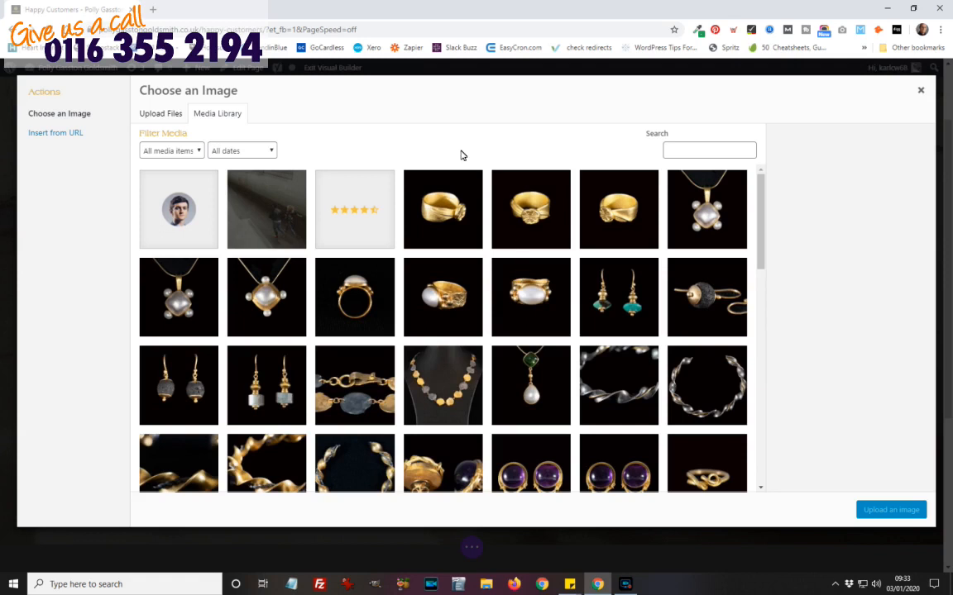
scroll(469, 339, down, 1)
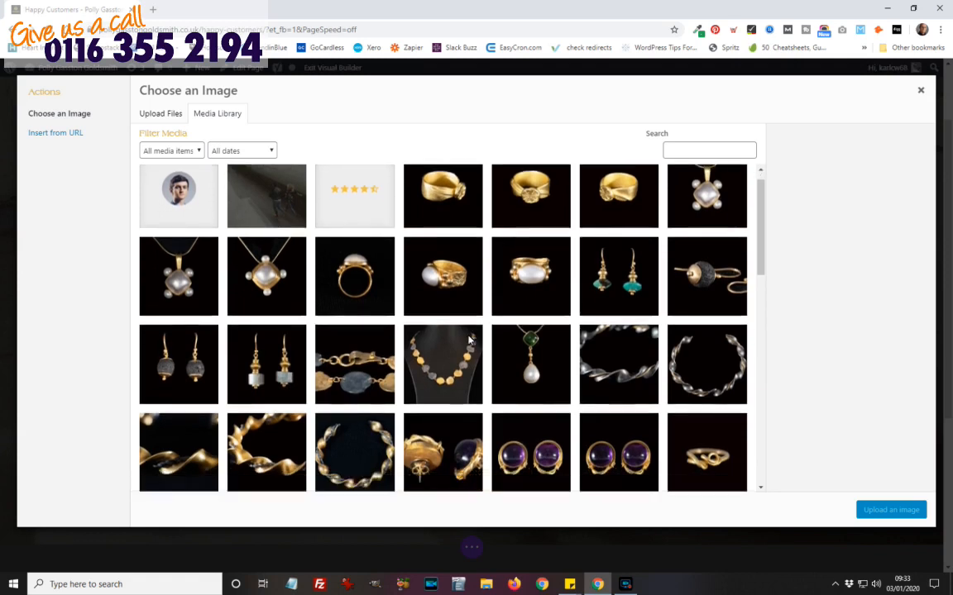
scroll(469, 339, down, 3)
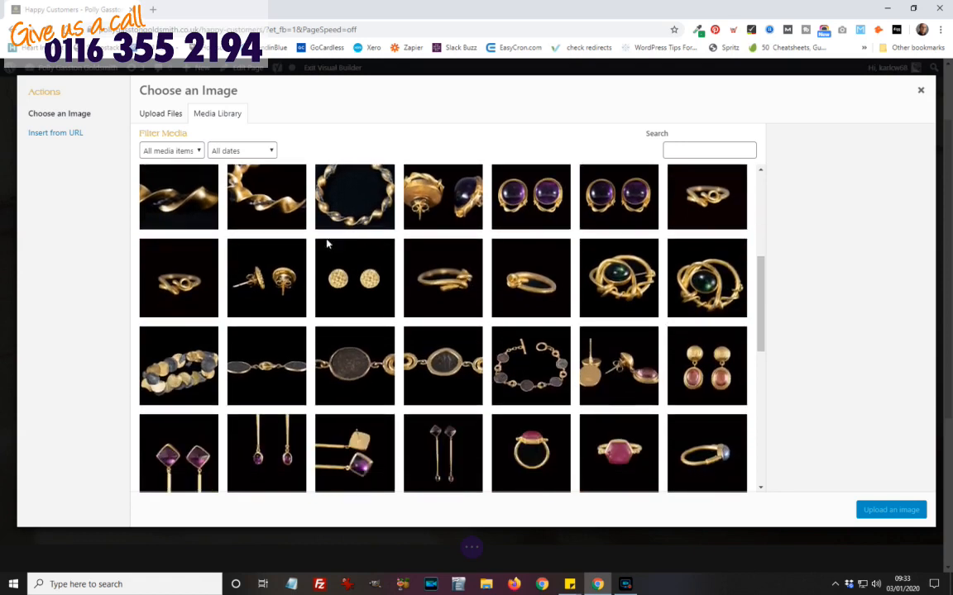
click(265, 281)
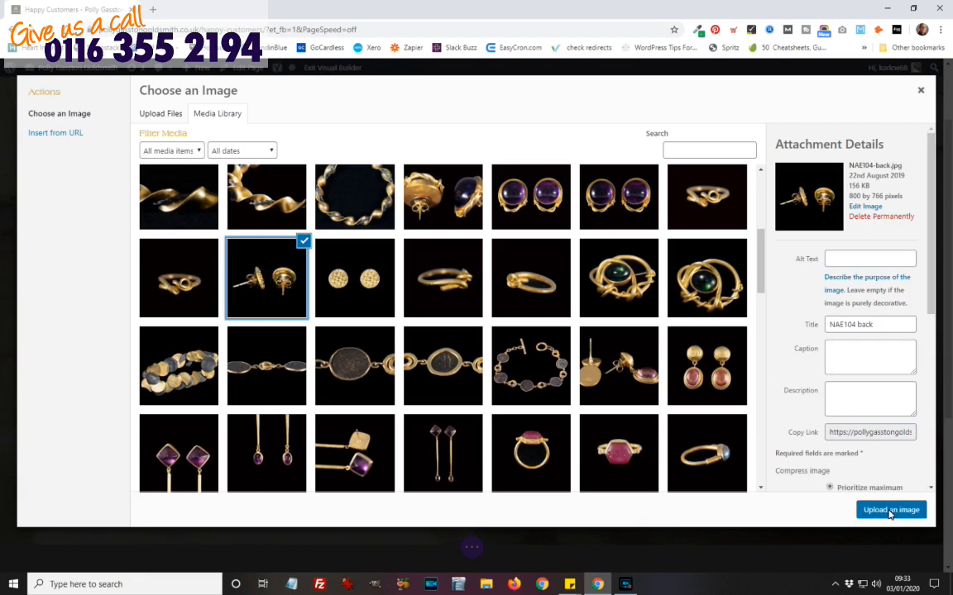
click(890, 511)
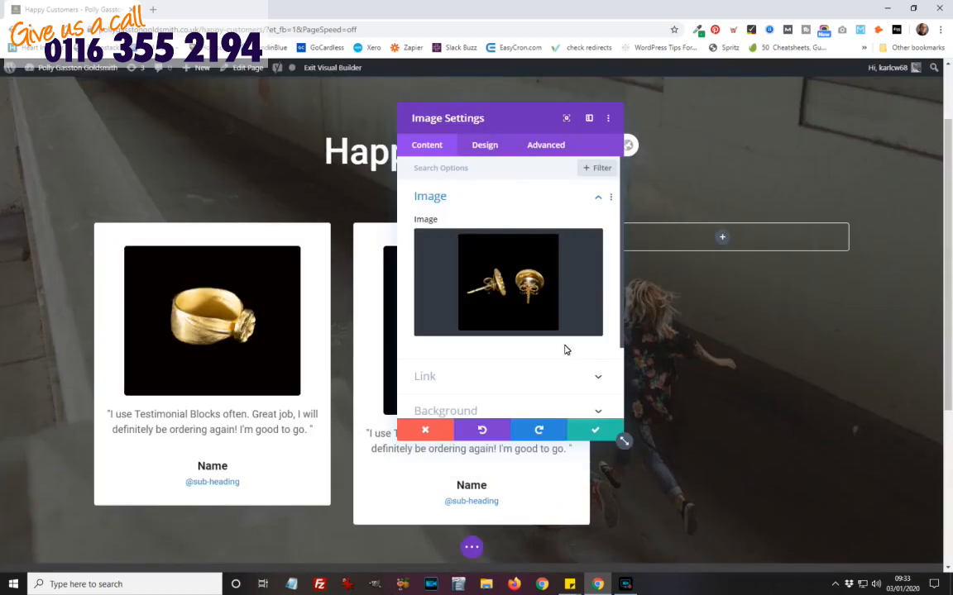
click(597, 431)
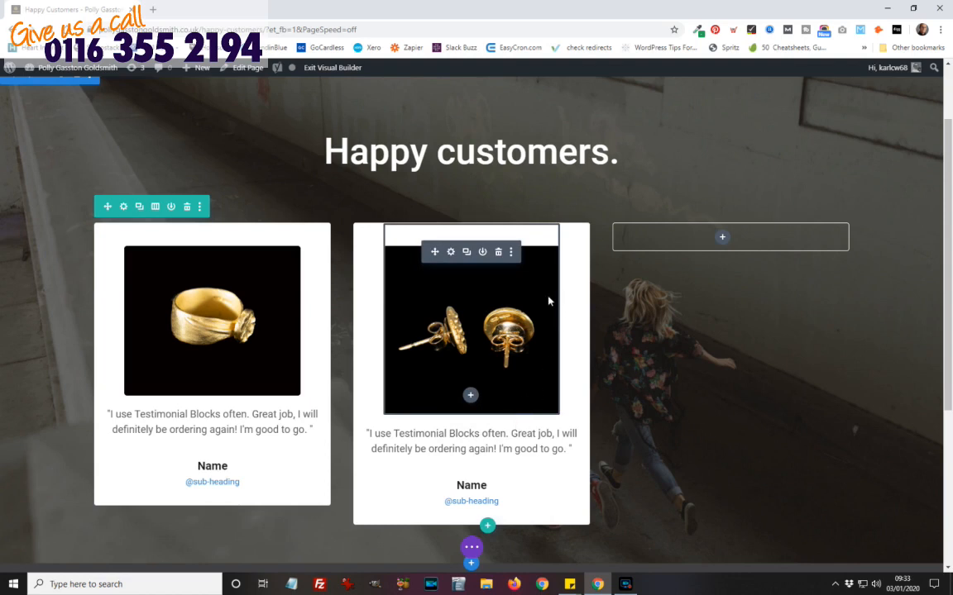
Step: Rewrite the second card's quote to 'I love these earings, bit heavy though.' and save
scroll(565, 347, down, 2)
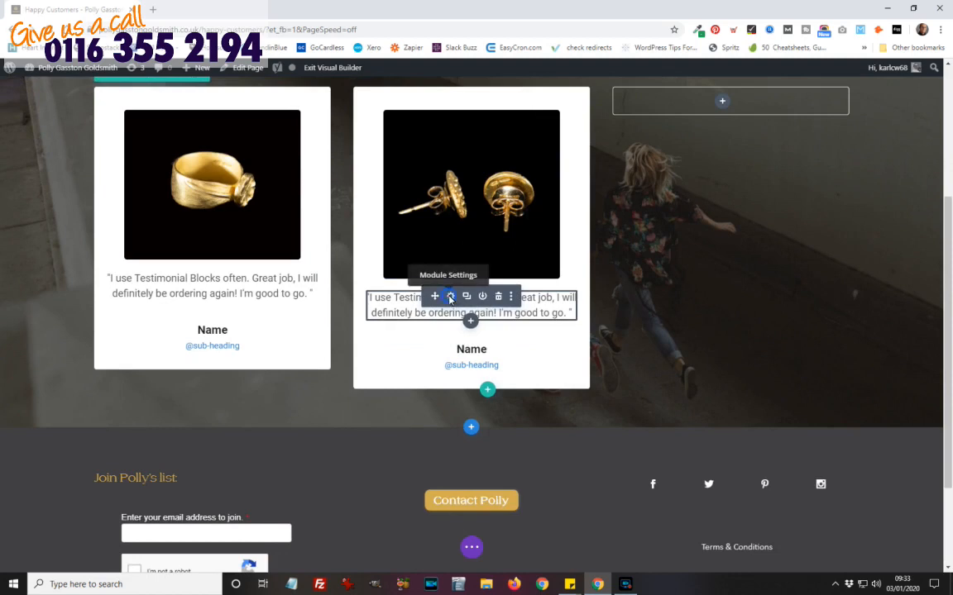
click(449, 298)
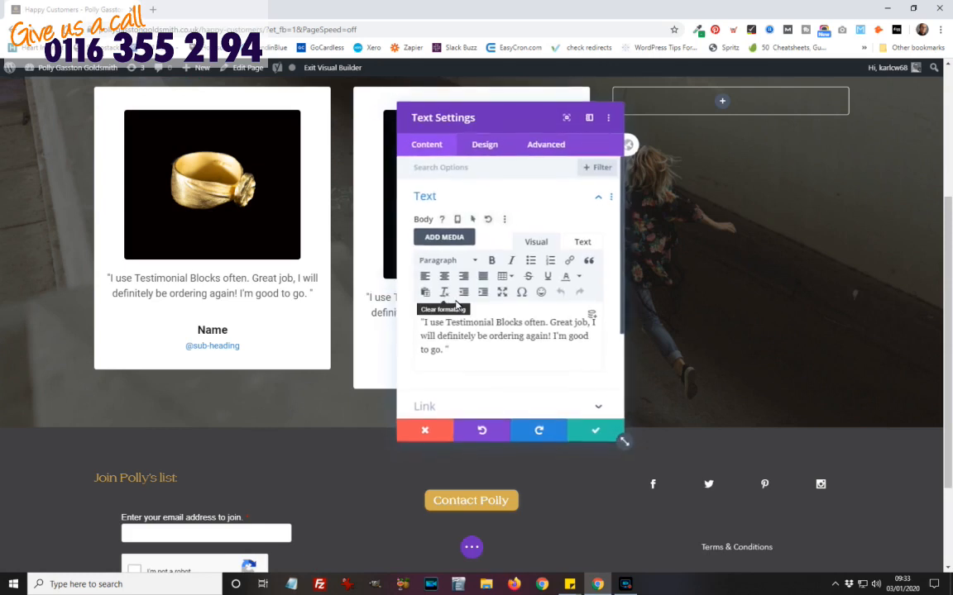
click(445, 353)
key(BackSpace)
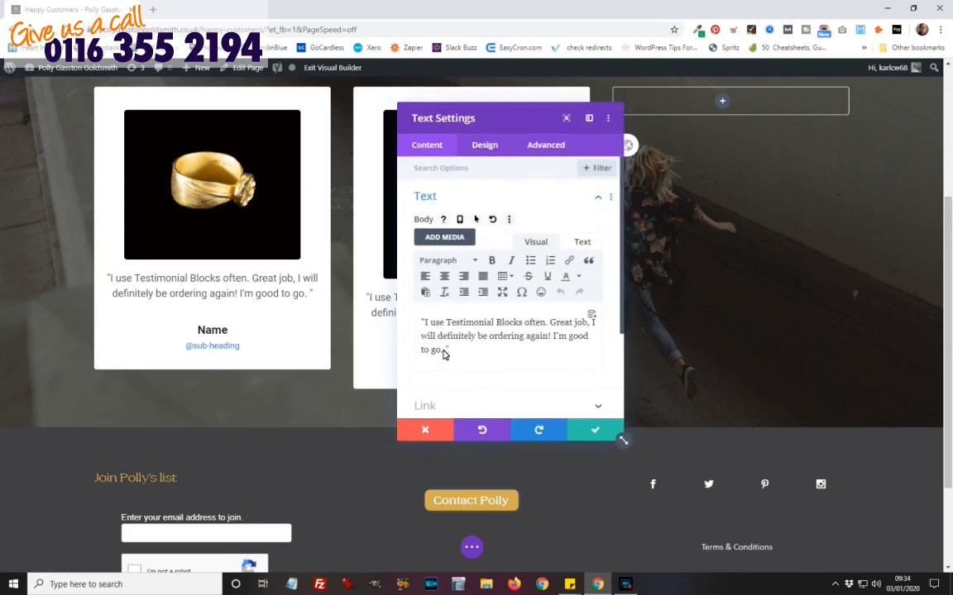
click(442, 349)
double_click(434, 324)
click(439, 323)
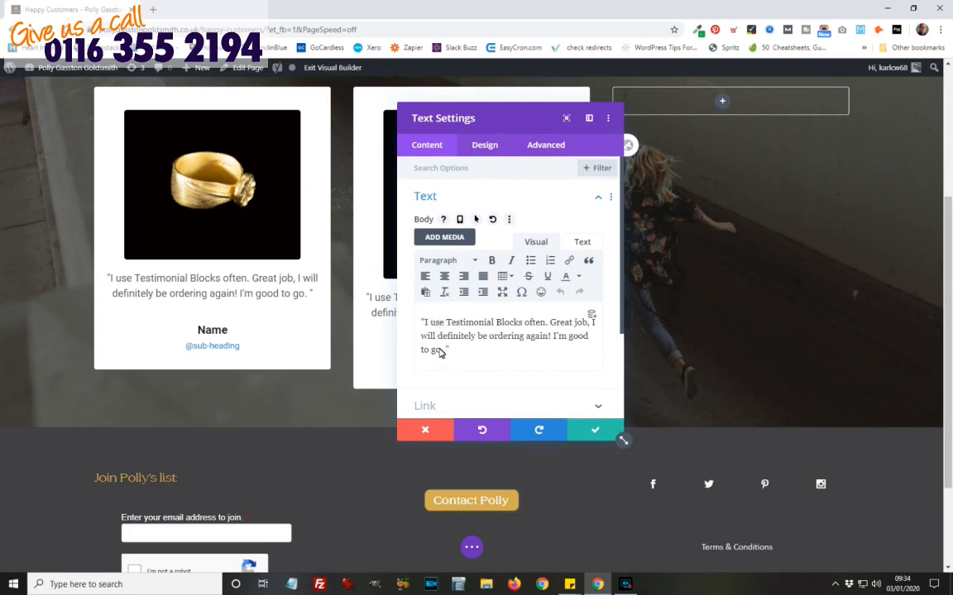
drag(441, 350, 432, 329)
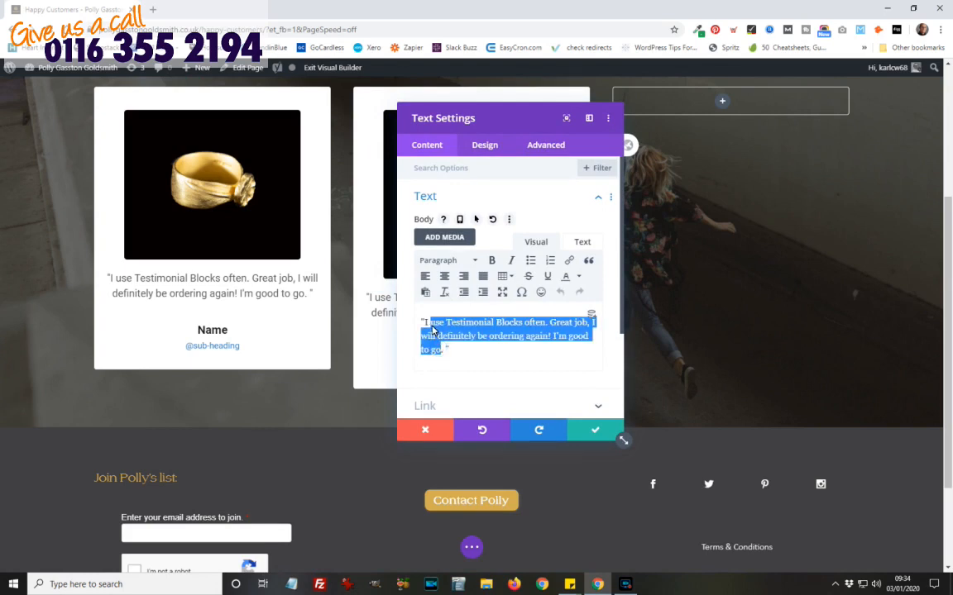
text(lov)
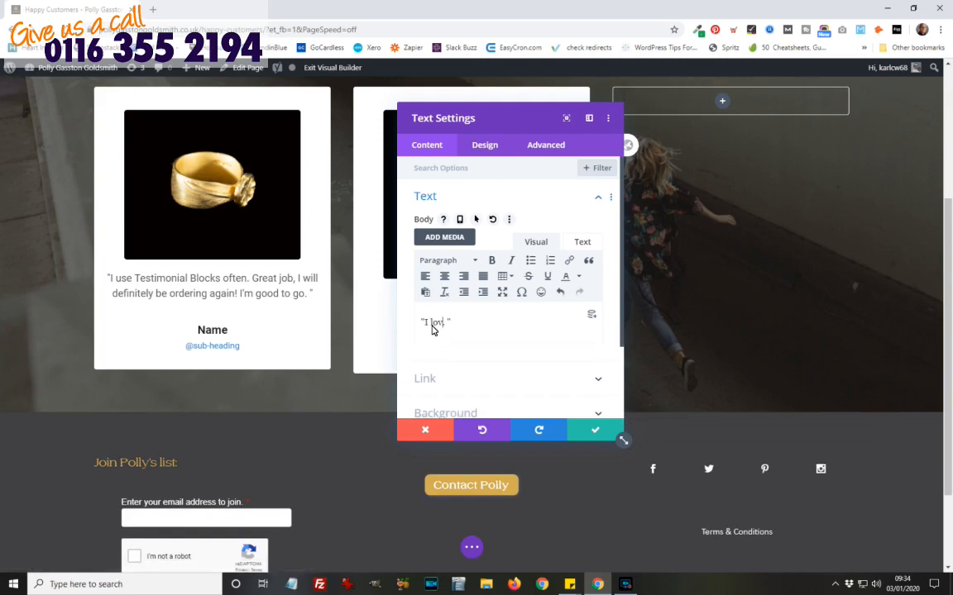
text(e these eearings)
key(BackSpace)
text(, b)
text(it heavy)
text( thb)
text(ough.)
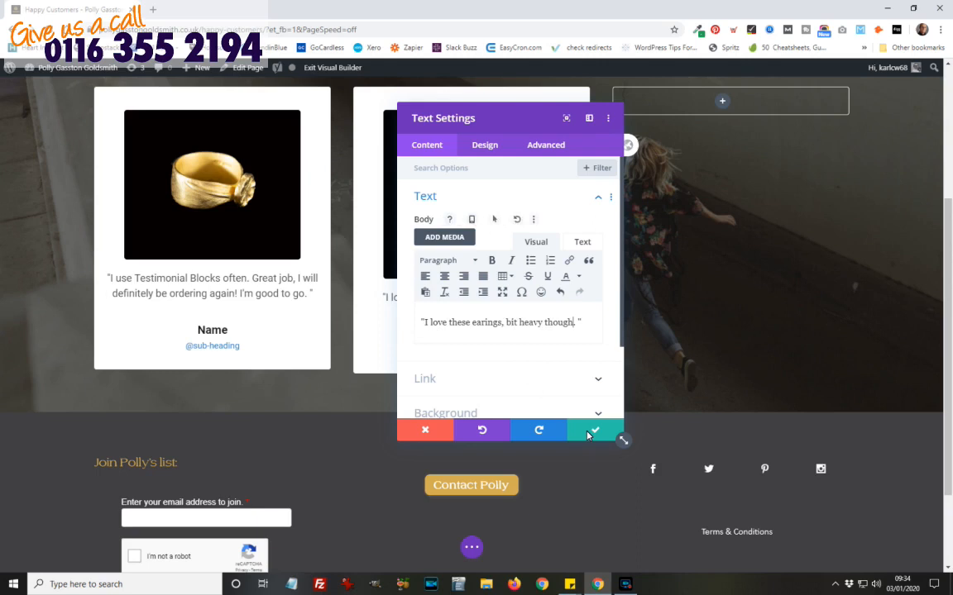
click(588, 436)
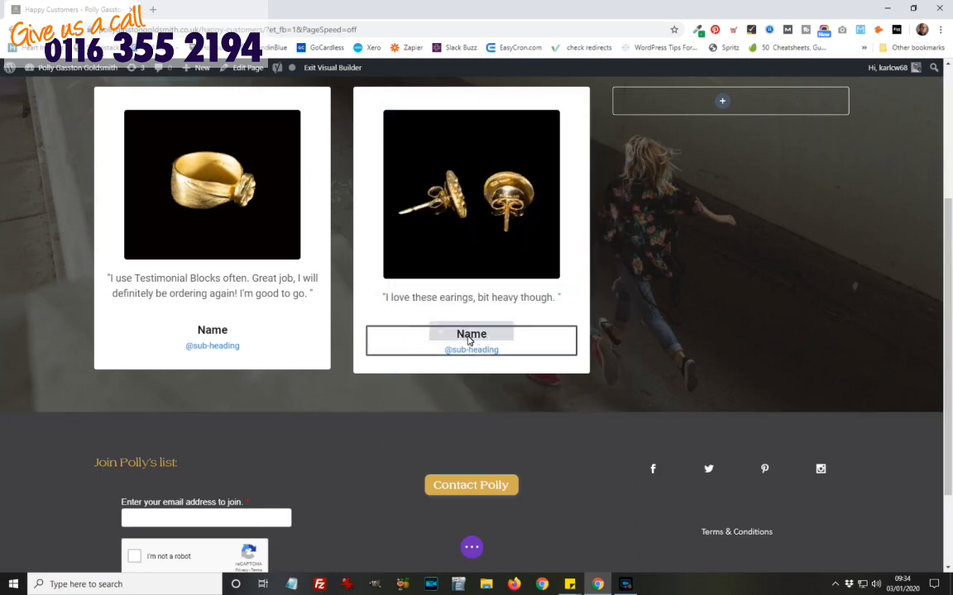
mouse_move(451, 334)
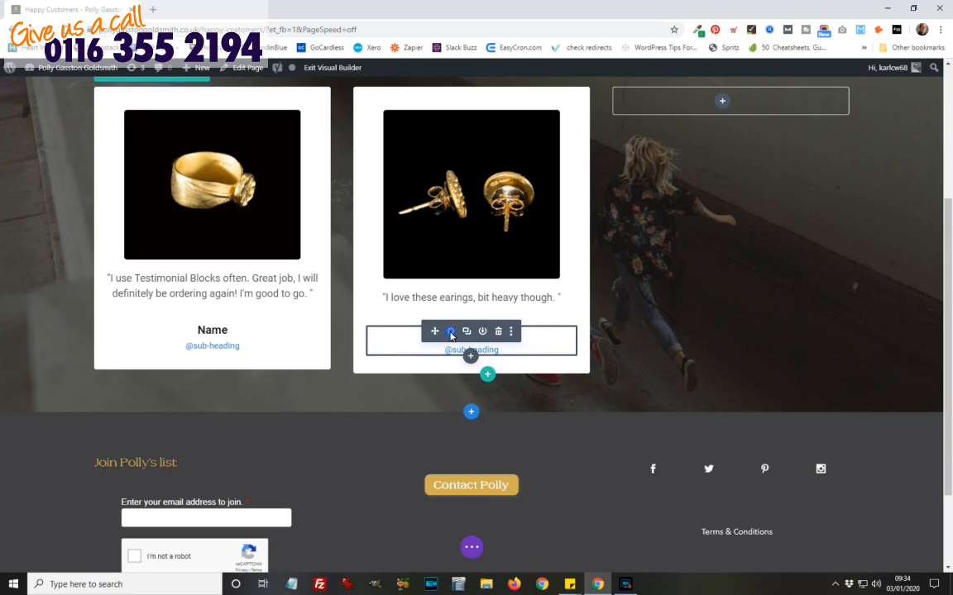
click(451, 332)
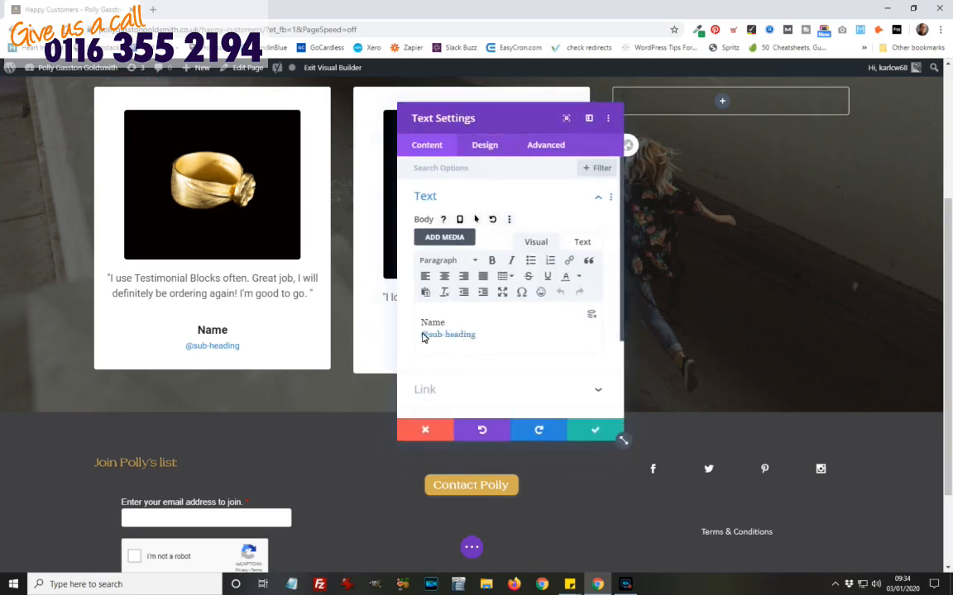
drag(479, 343, 424, 329)
key(BackSpace)
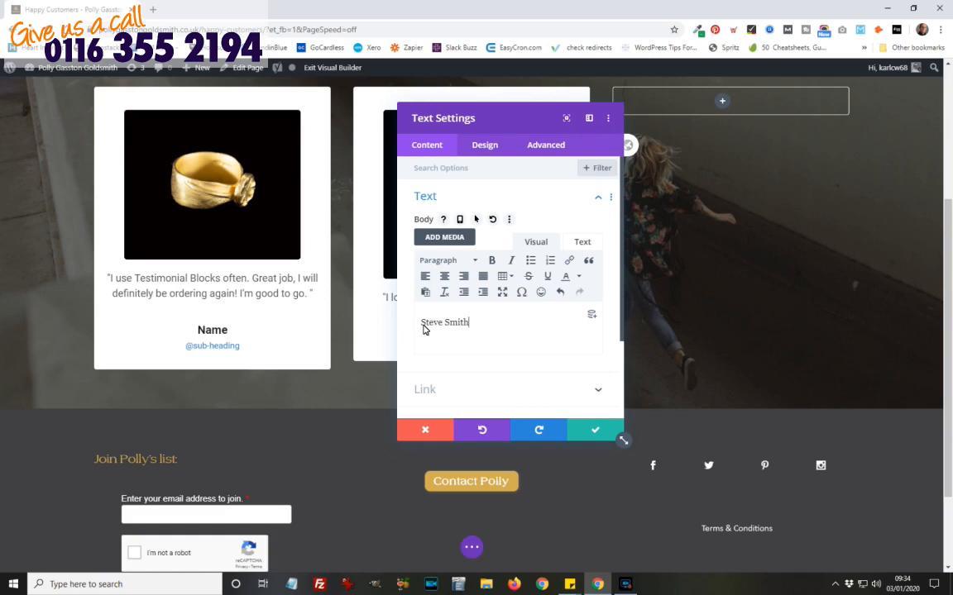
key(Return)
text(Margate)
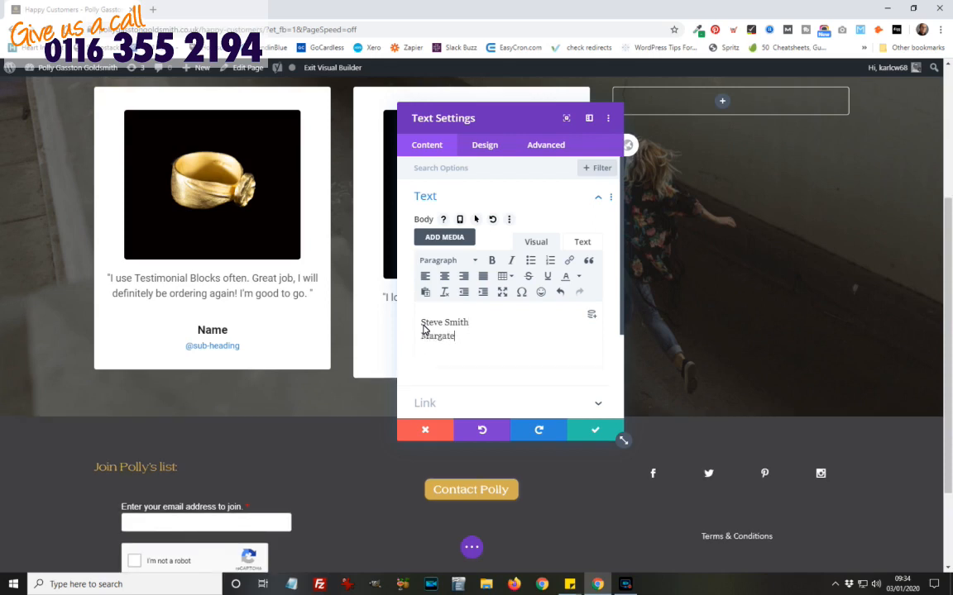
drag(470, 324, 422, 324)
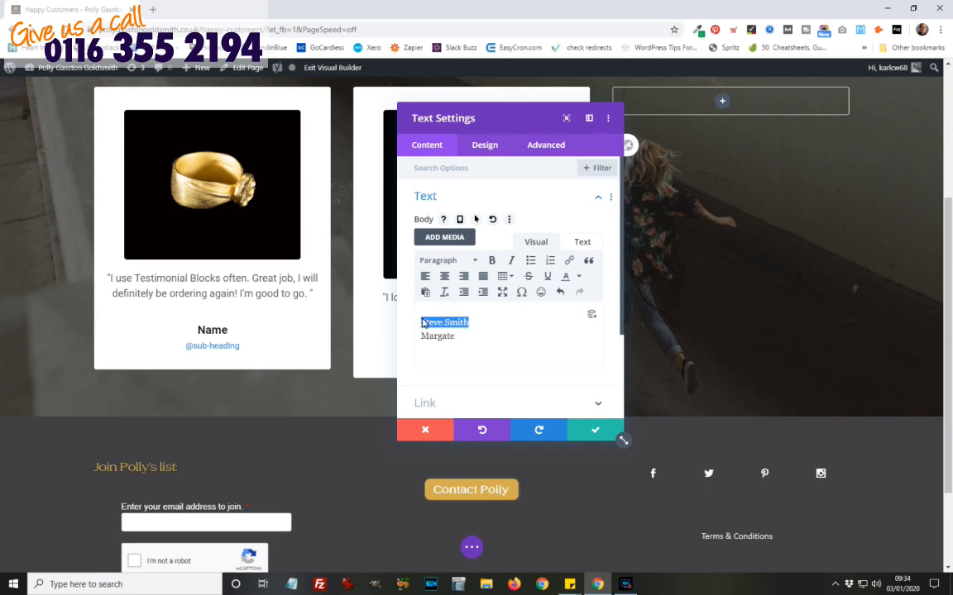
click(493, 261)
click(595, 430)
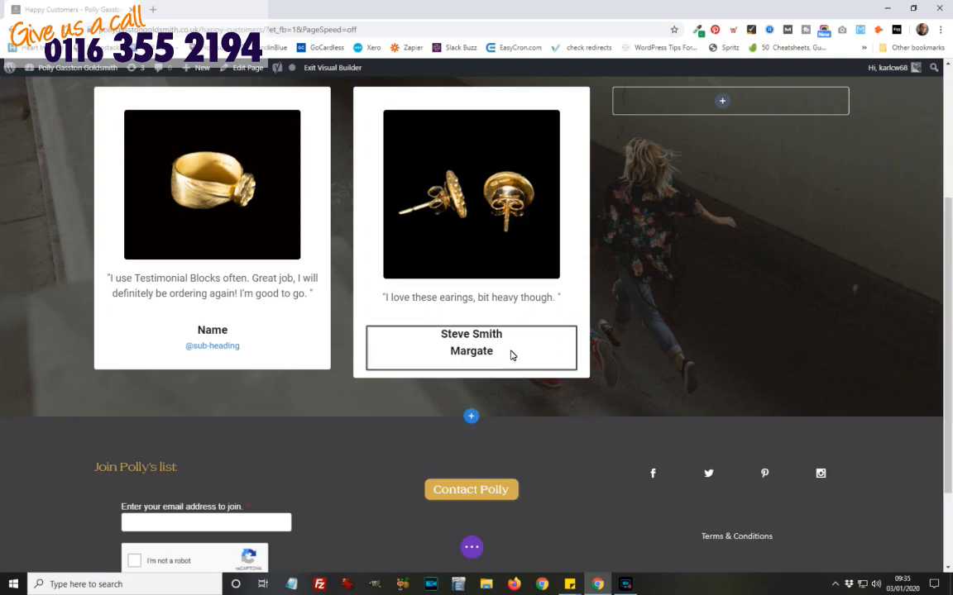
Step: Reopen the earrings card's name text settings to verify the entry, then close them
mouse_move(440, 347)
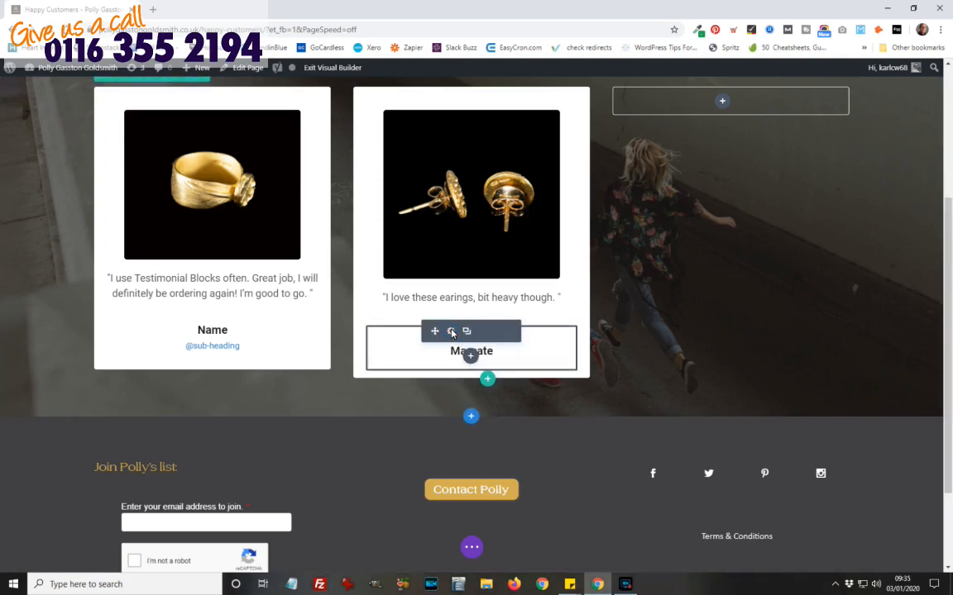
click(451, 332)
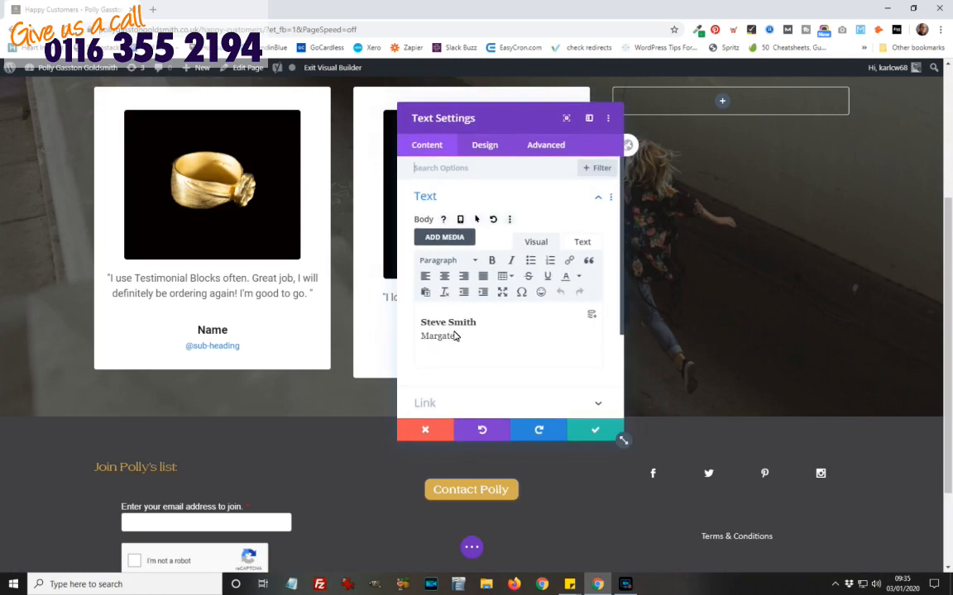
click(596, 432)
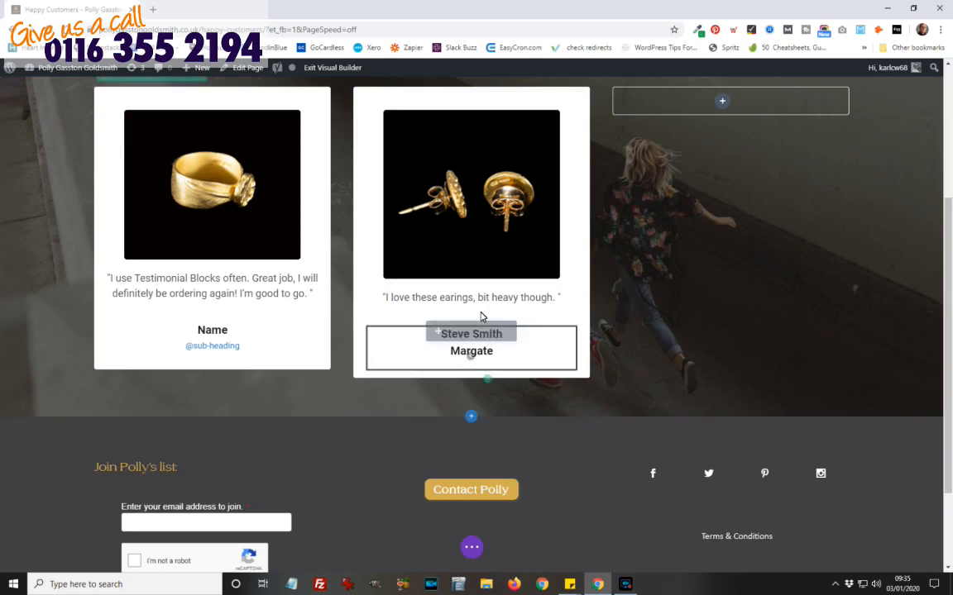
Step: Duplicate the testimonial row so a copy of both cards appears beneath the original
scroll(496, 355, up, 1)
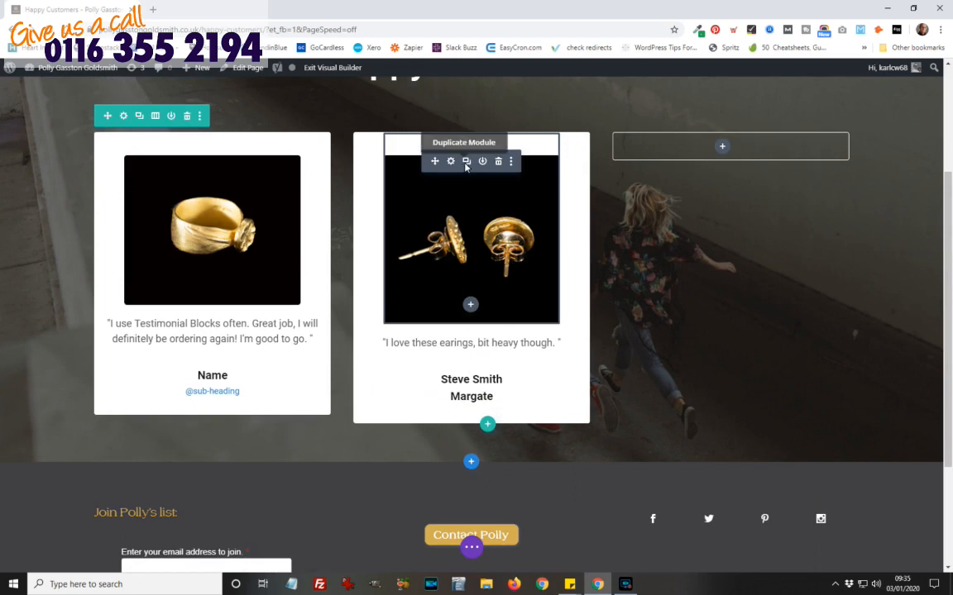
mouse_move(465, 348)
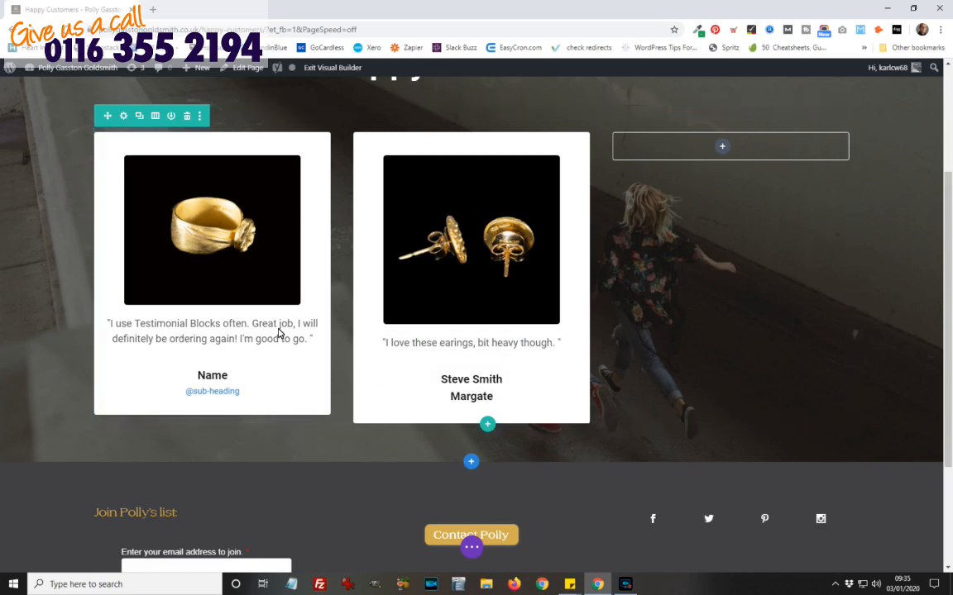
click(139, 116)
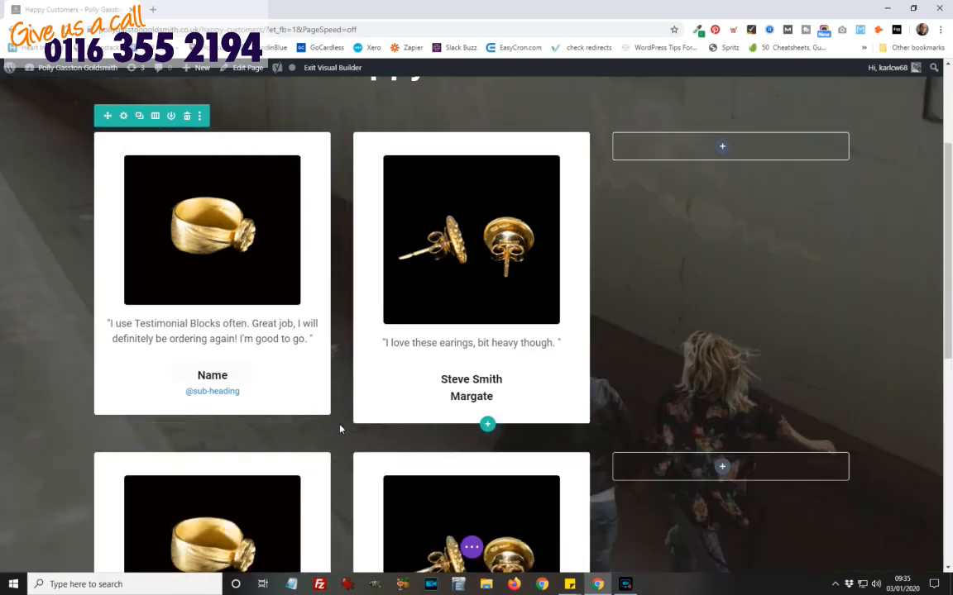
scroll(320, 372, down, 2)
scroll(337, 401, down, 1)
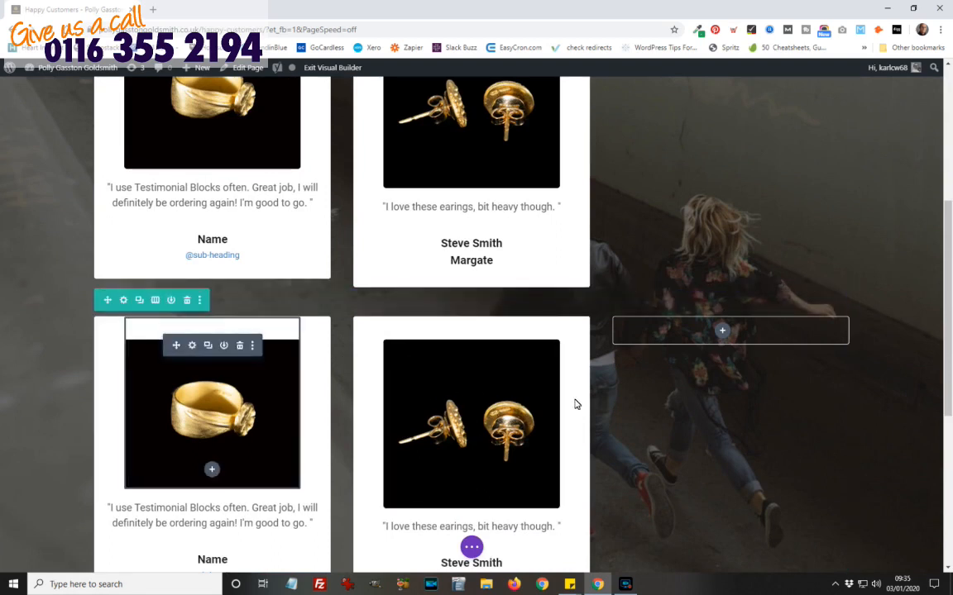
scroll(568, 418, down, 1)
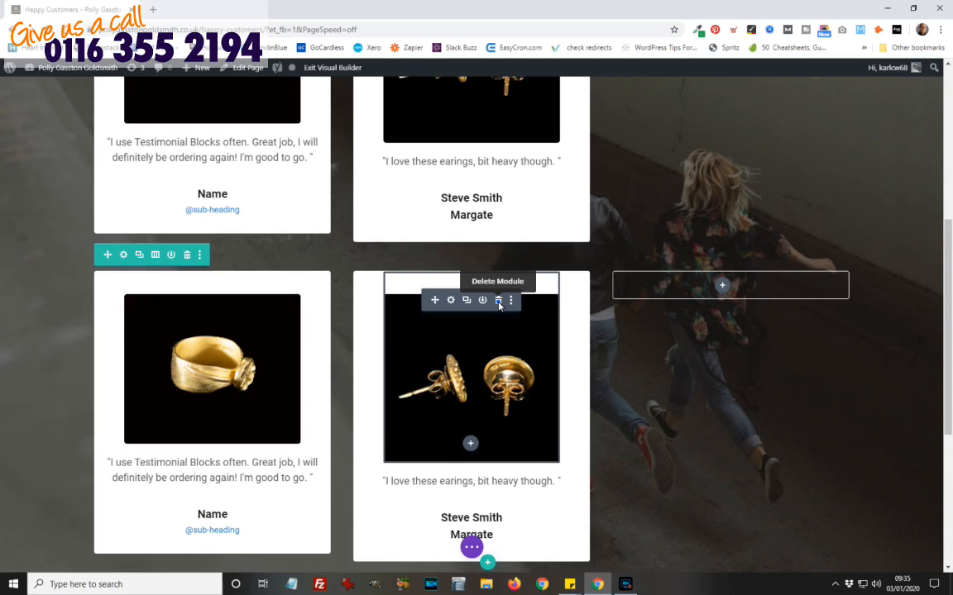
Step: In the copied row, delete the earrings card's image, quote and name modules
click(499, 303)
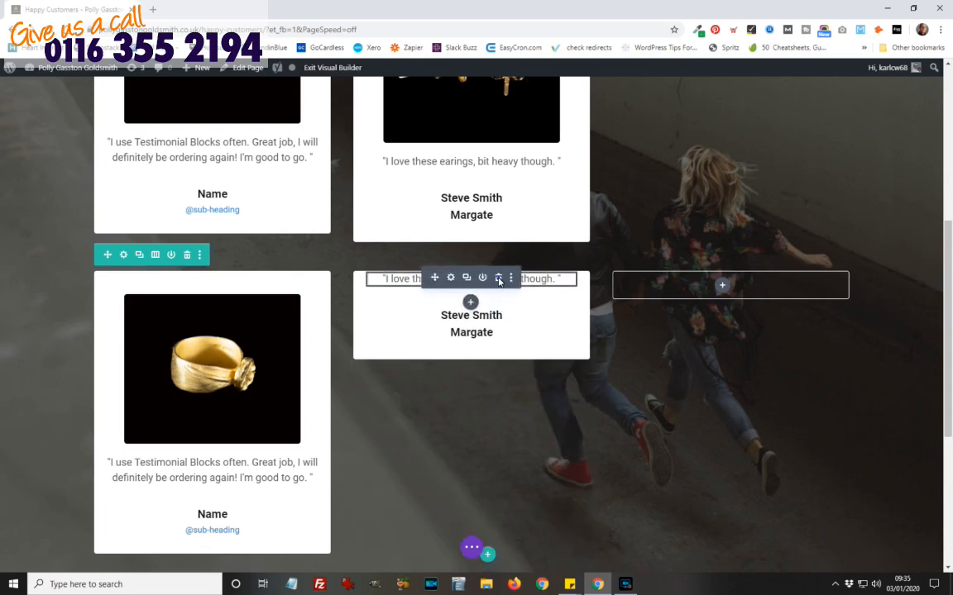
click(498, 280)
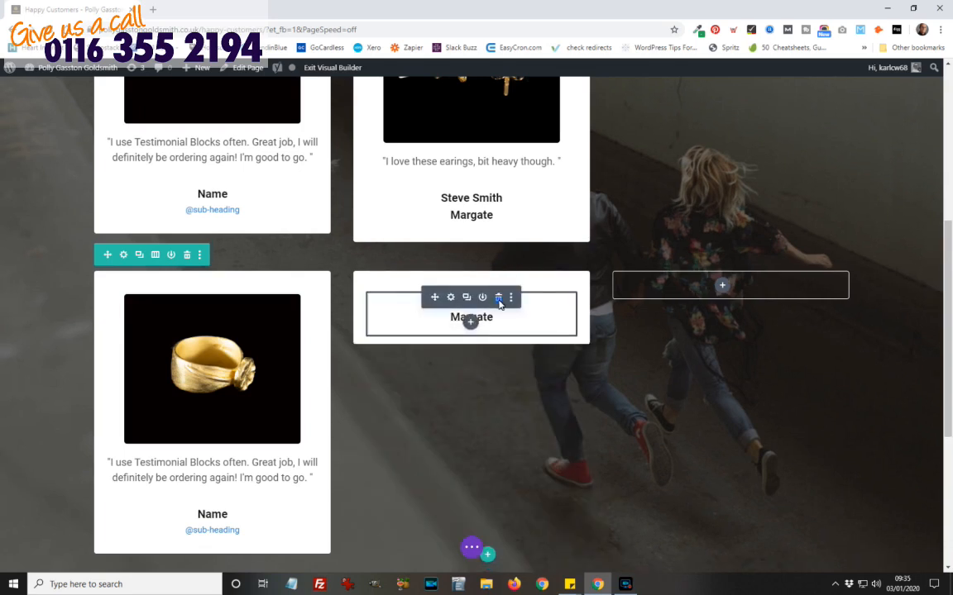
click(499, 298)
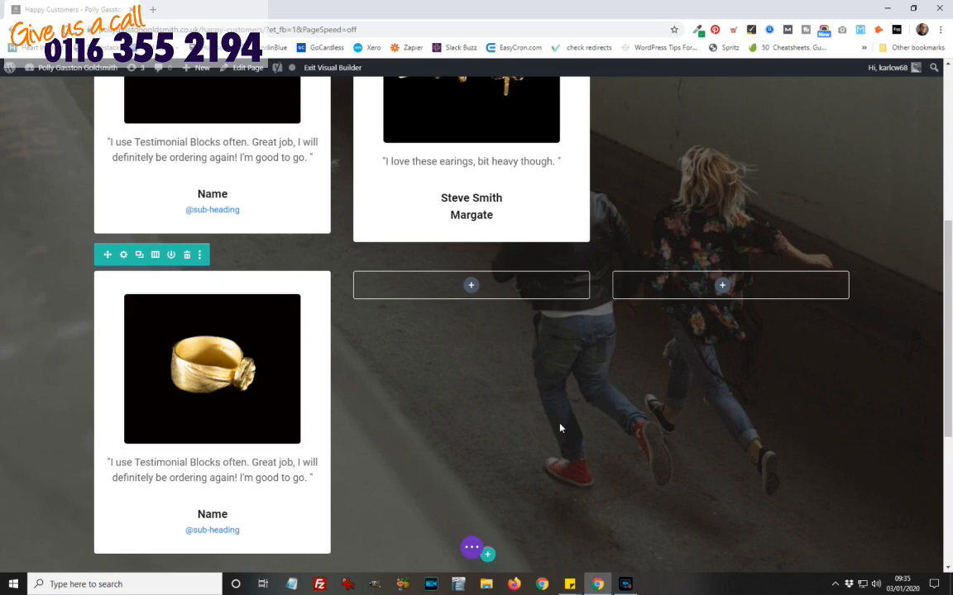
scroll(560, 427, up, 2)
scroll(695, 391, down, 1)
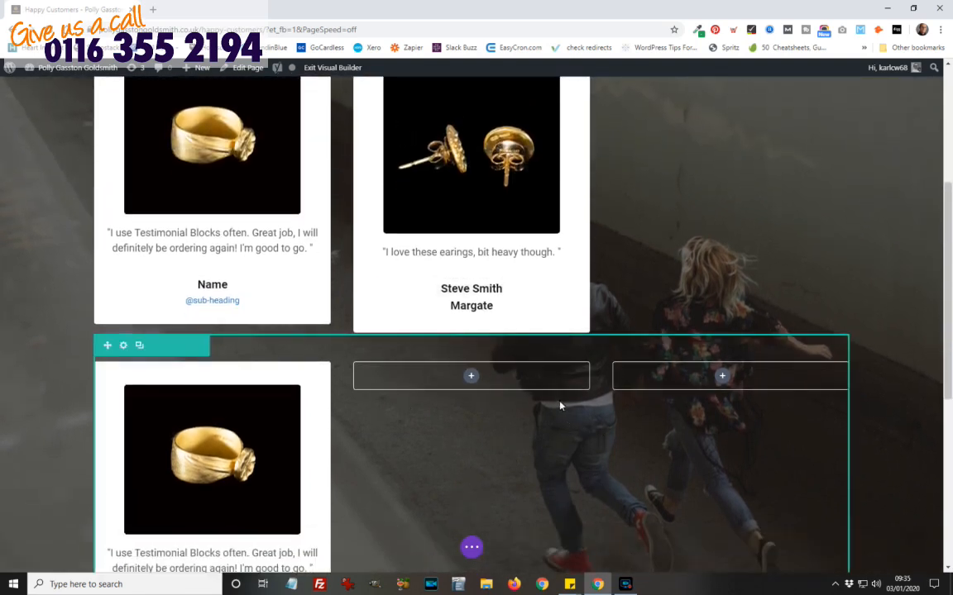
Step: Save the page from the builder's settings bar, then scroll through both testimonial rows
click(471, 548)
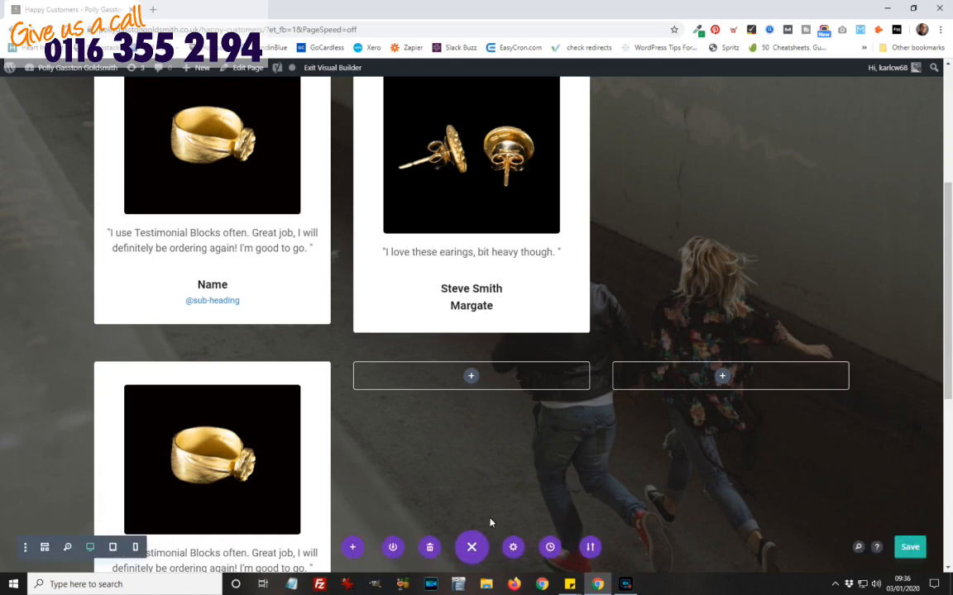
click(909, 549)
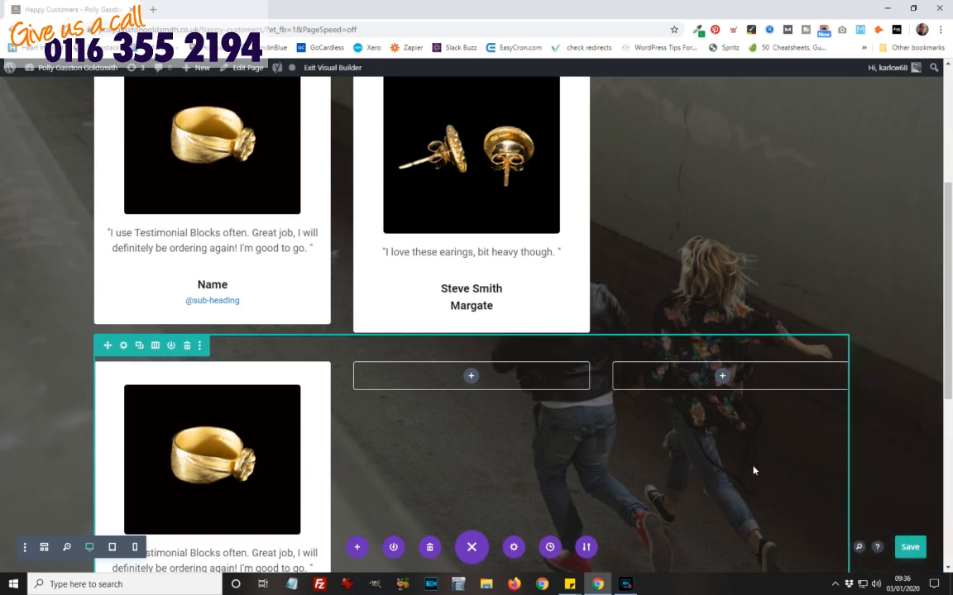
scroll(754, 470, up, 2)
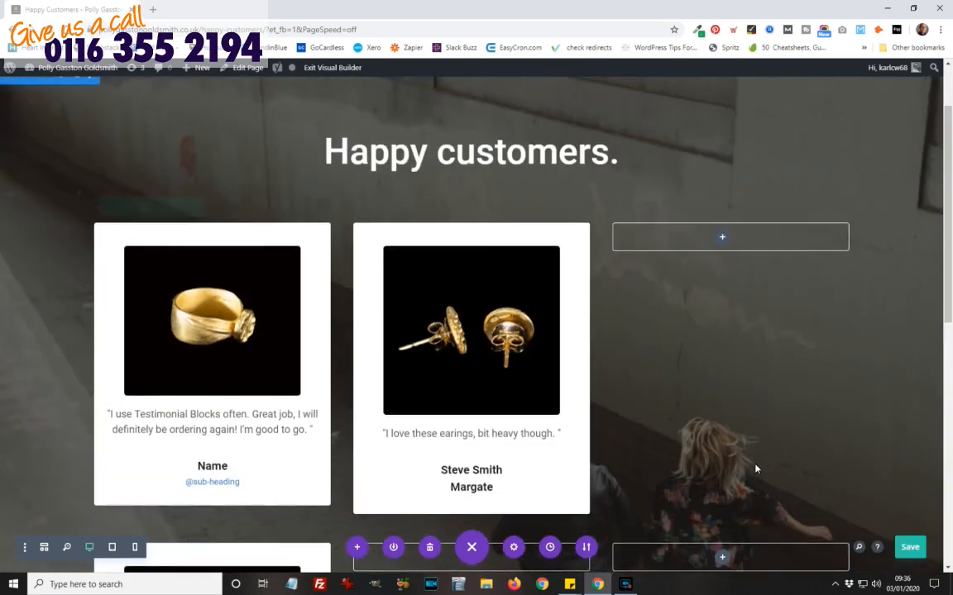
scroll(753, 458, up, 1)
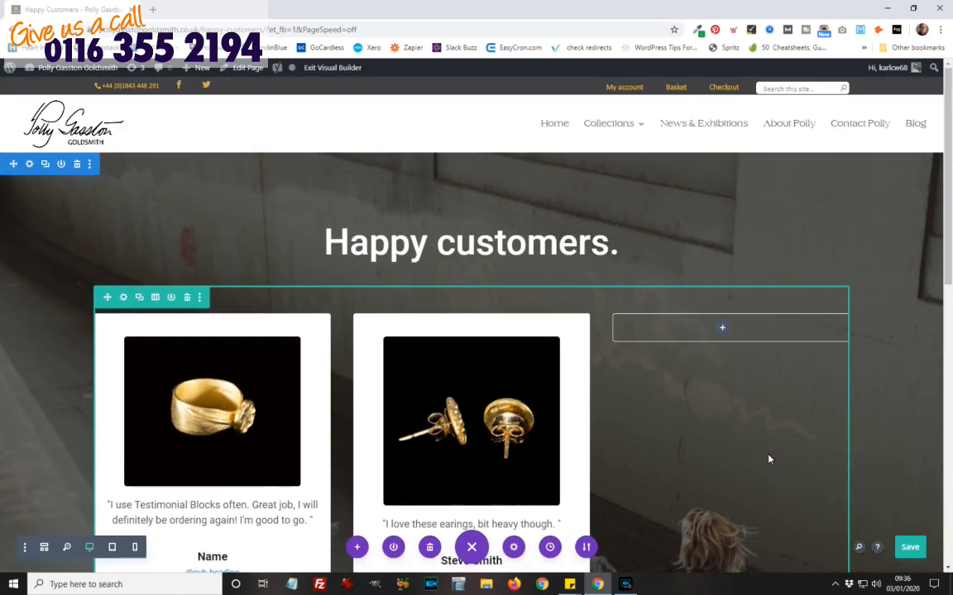
scroll(773, 460, down, 2)
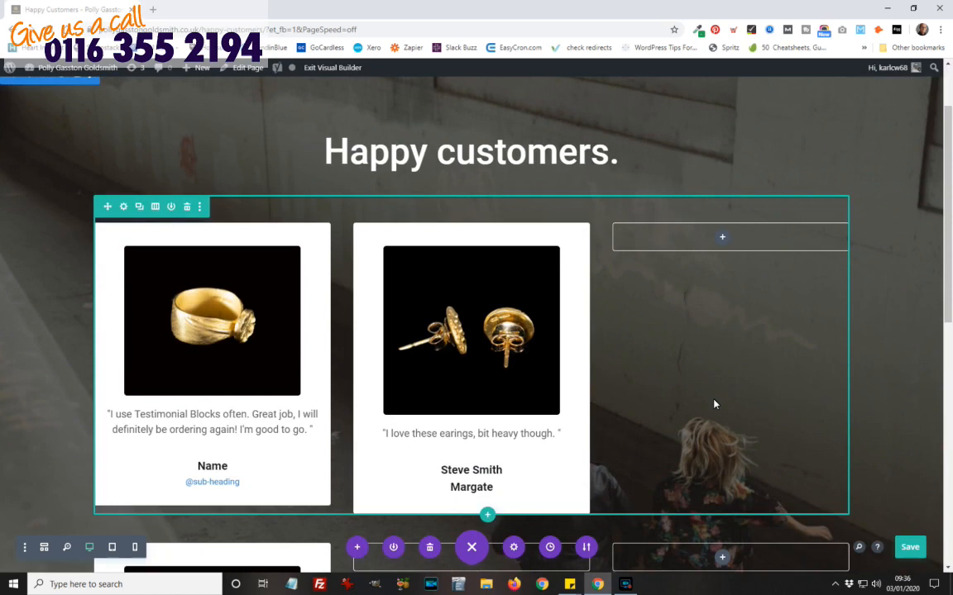
scroll(715, 403, down, 2)
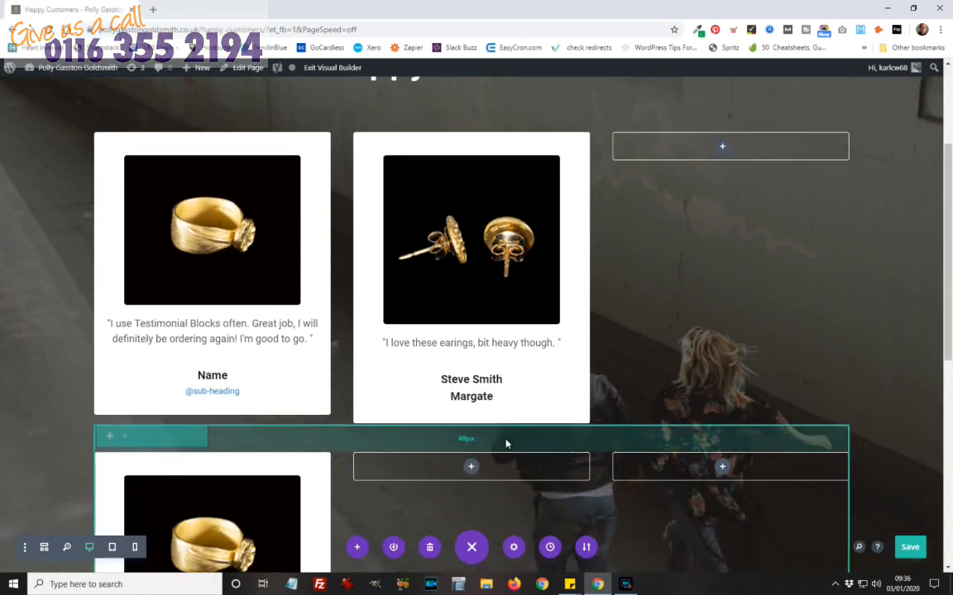
scroll(504, 444, down, 3)
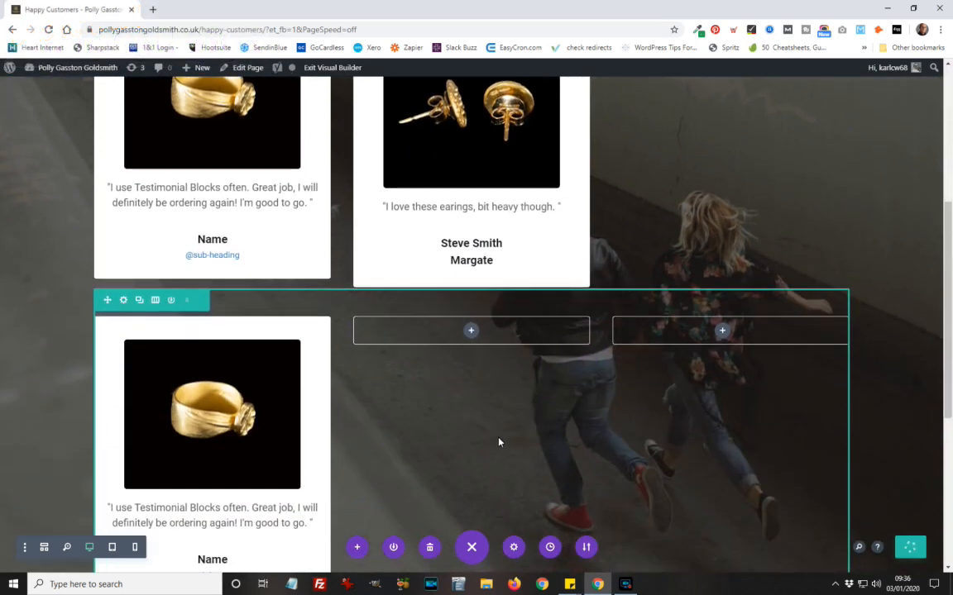